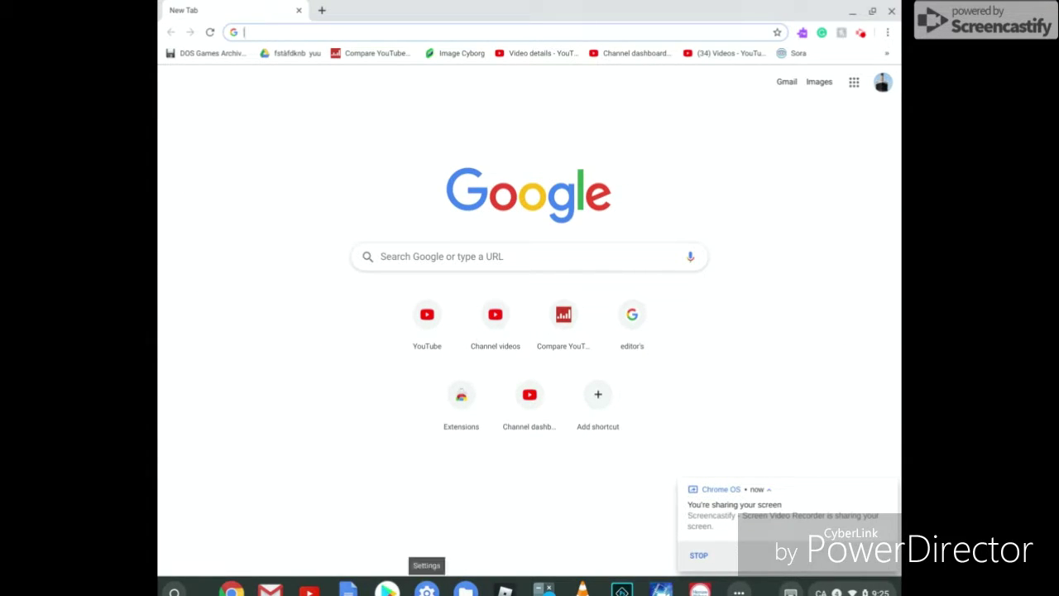
Step: Search Chrome OS Settings for 'Google Play Store' and hide the on-screen keyboard
{"action": "left_click", "coordinate": [426, 589]}
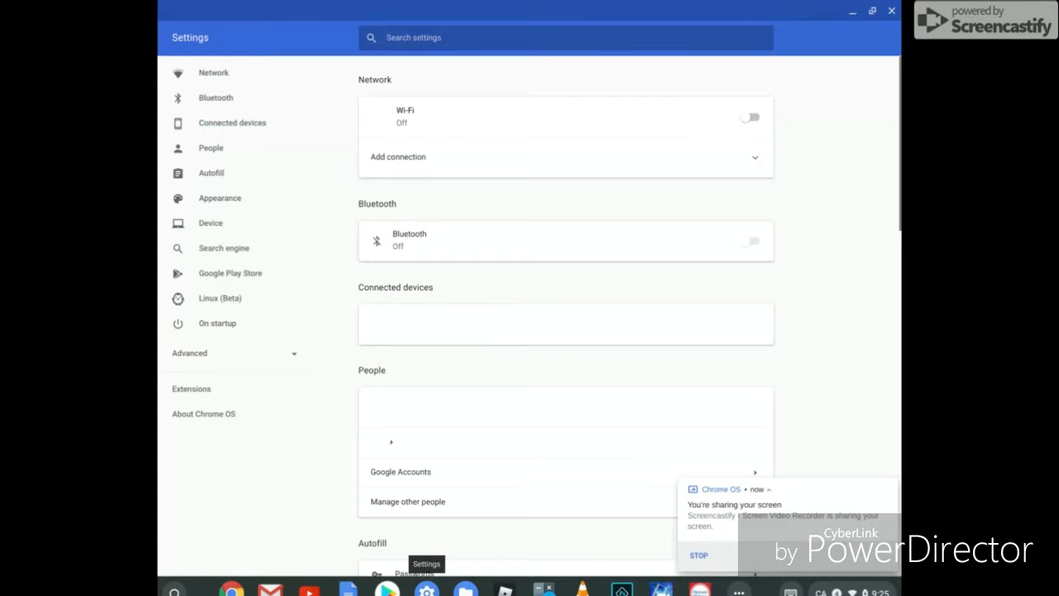
{"action": "right_click", "coordinate": [396, 37]}
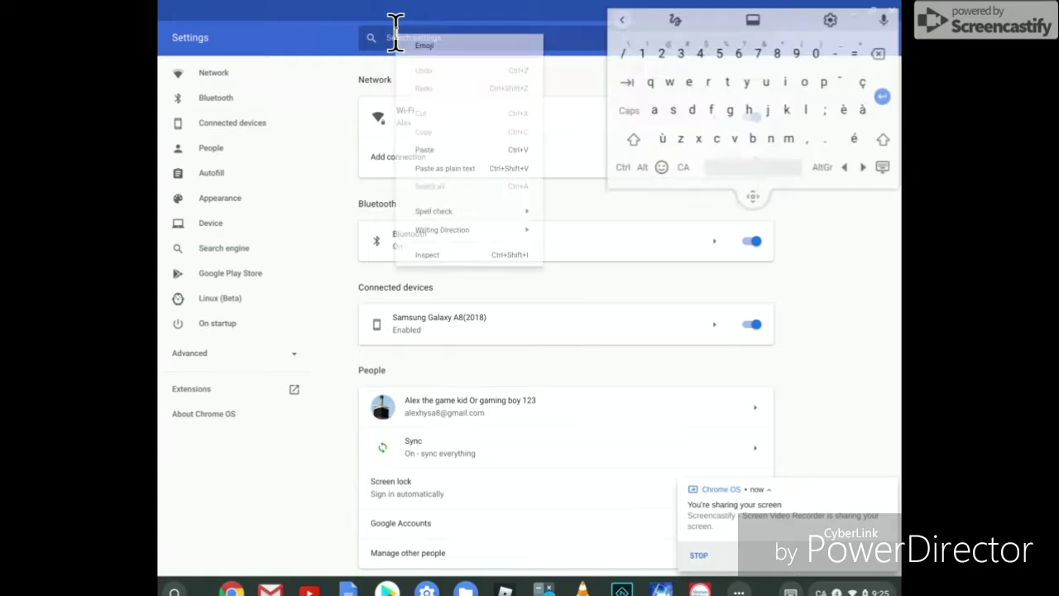
{"action": "left_click", "coordinate": [424, 149]}
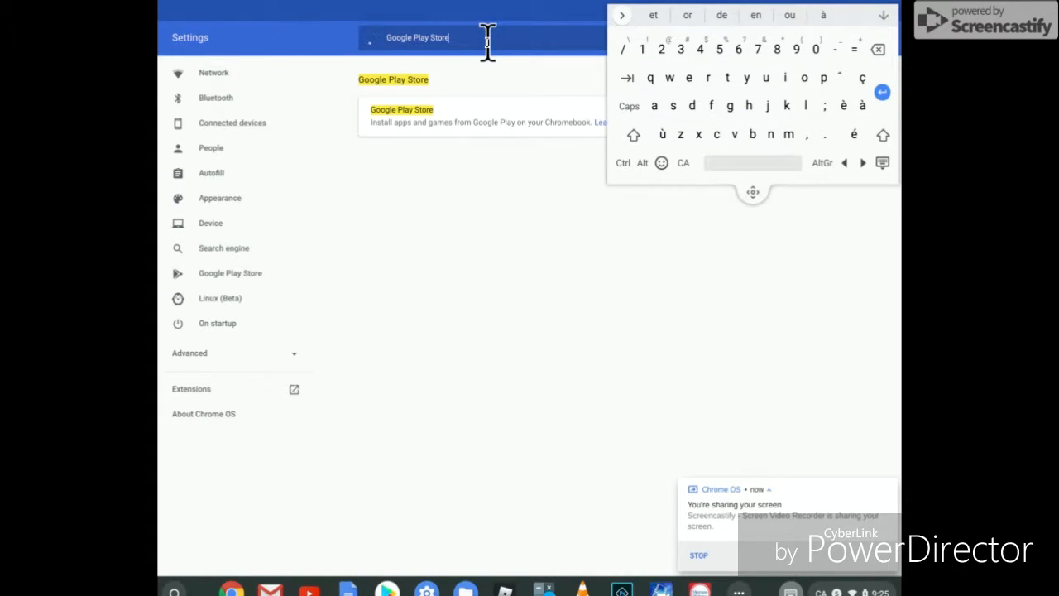
{"action": "left_click", "coordinate": [882, 162]}
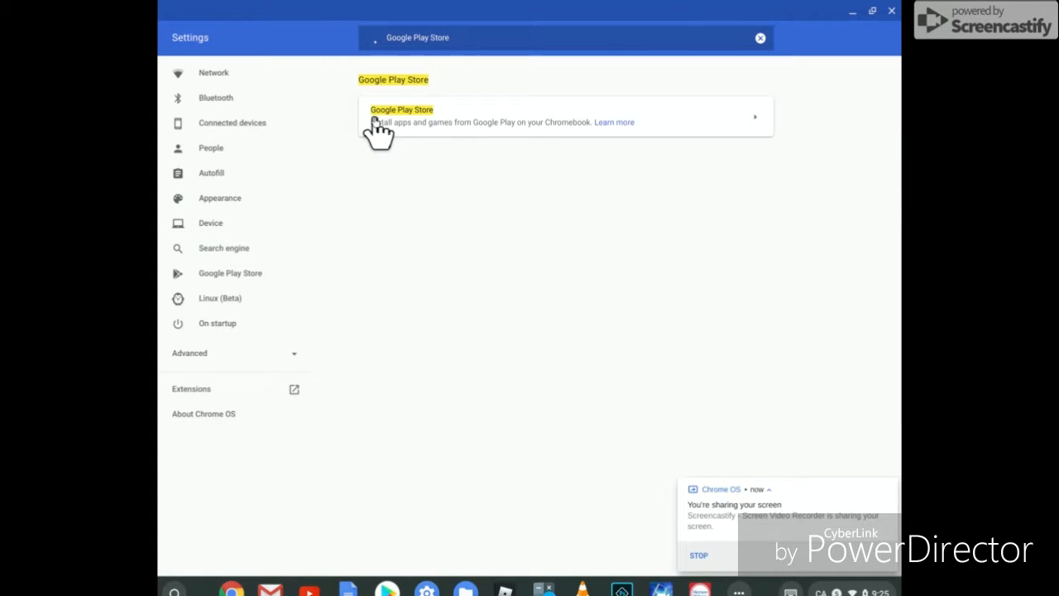
Step: Remove Google Play Store and confirm removal of its Android apps
{"action": "left_click", "coordinate": [438, 129]}
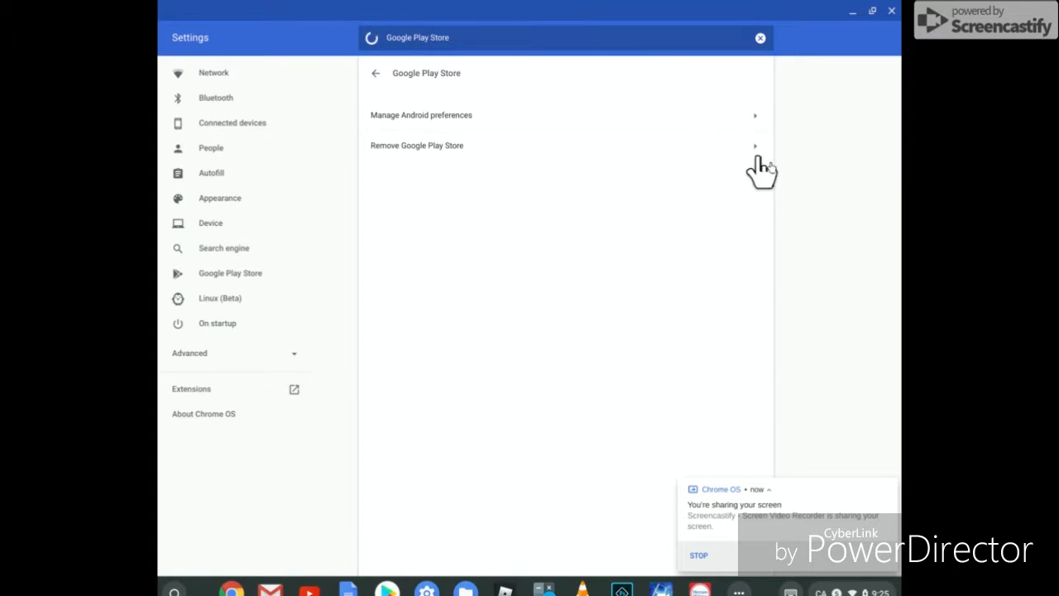
{"action": "left_click", "coordinate": [649, 146]}
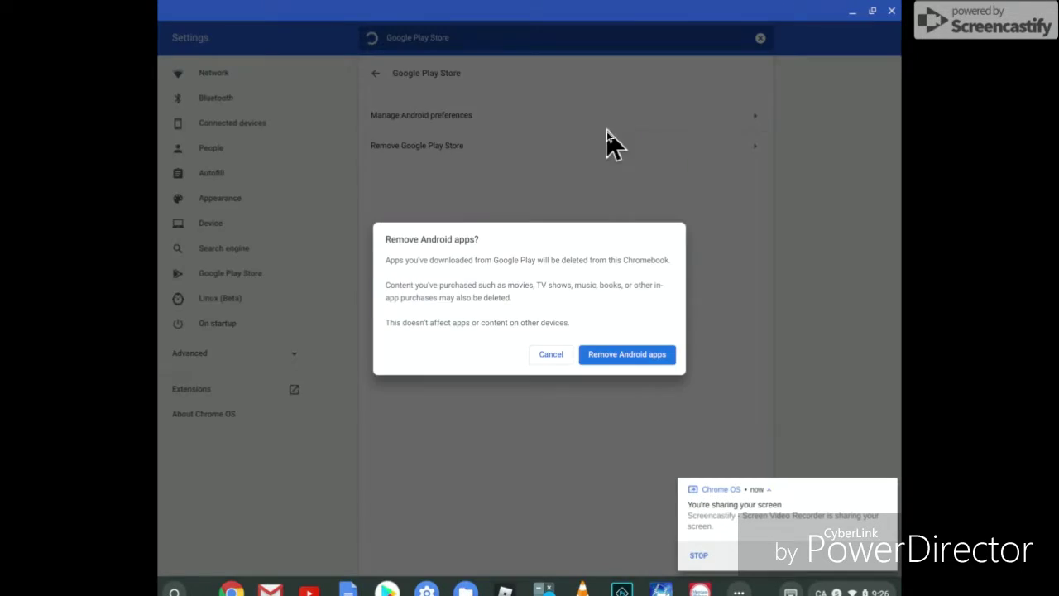
{"action": "left_click", "coordinate": [589, 354]}
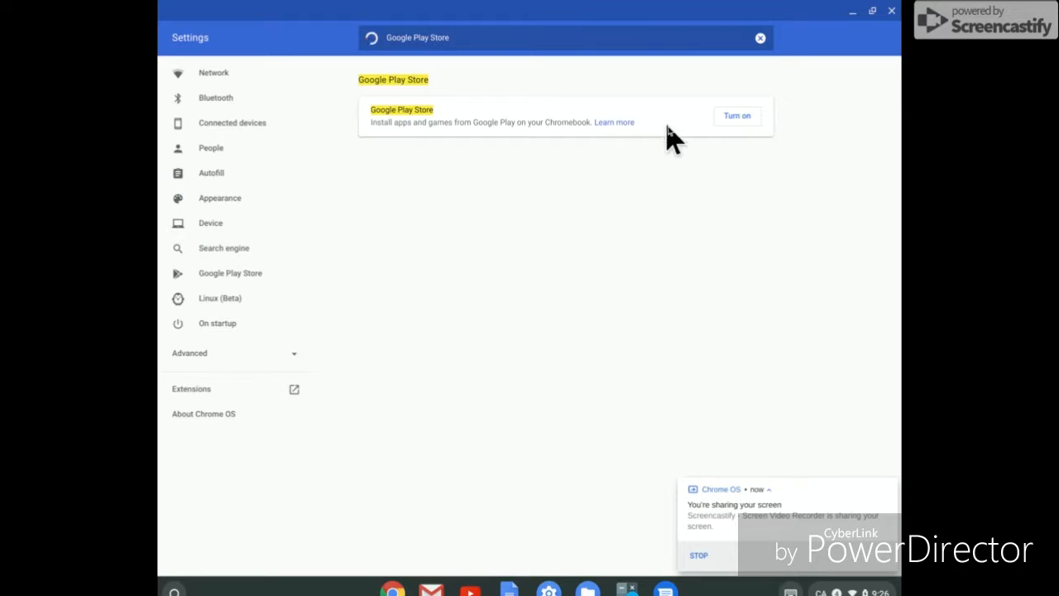
Step: Turn Google Play Store on and accept the Google Play Terms of Service to begin setup
{"action": "left_click", "coordinate": [730, 121]}
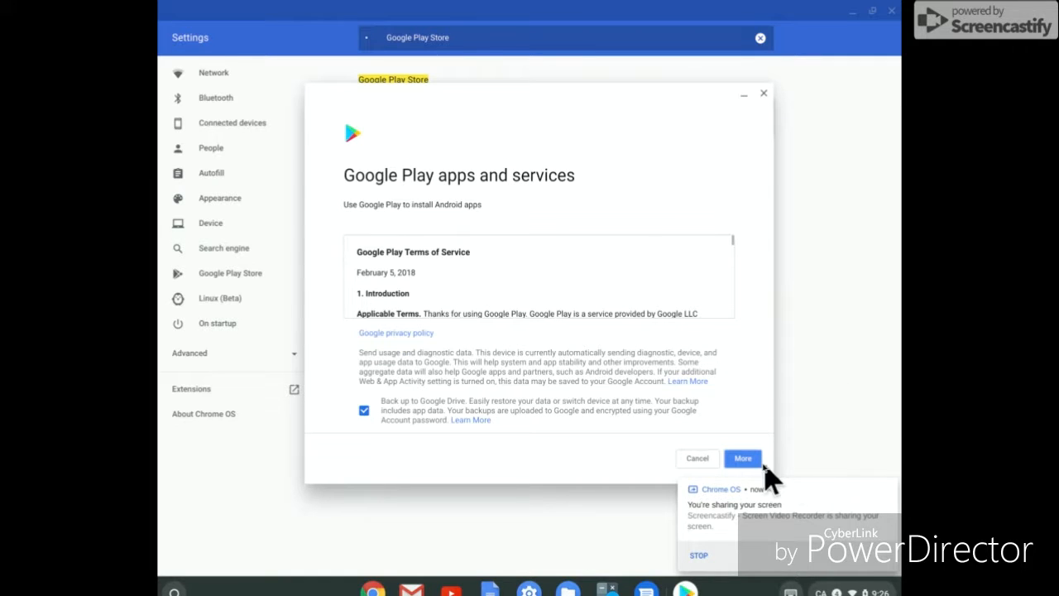
{"action": "left_click", "coordinate": [732, 460]}
{"action": "scroll", "coordinate": [560, 284], "scroll_direction": "down", "scroll_amount": 3}
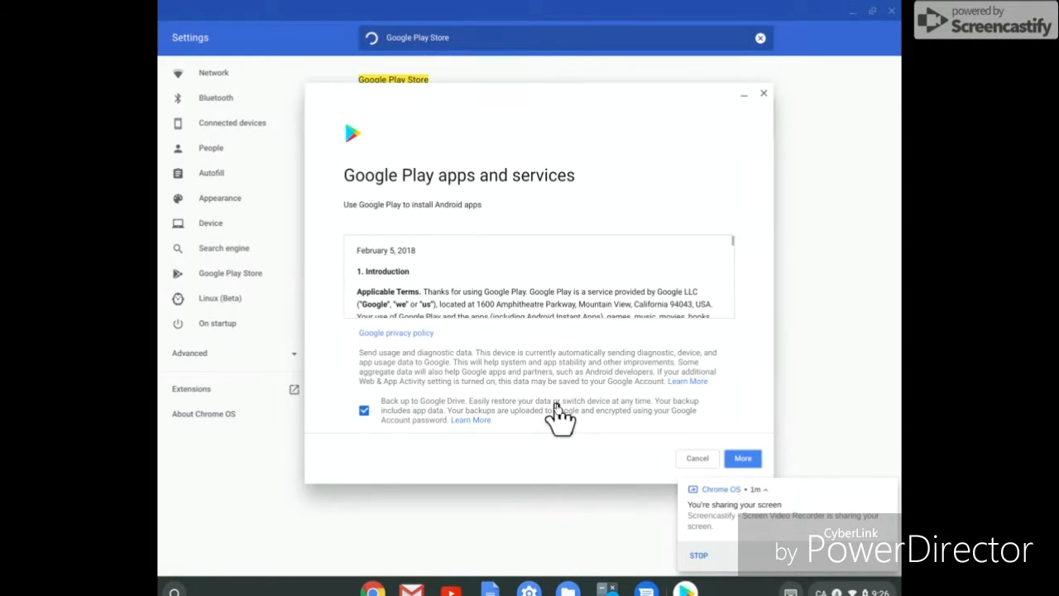
{"action": "scroll", "coordinate": [612, 303], "scroll_direction": "down", "scroll_amount": 3}
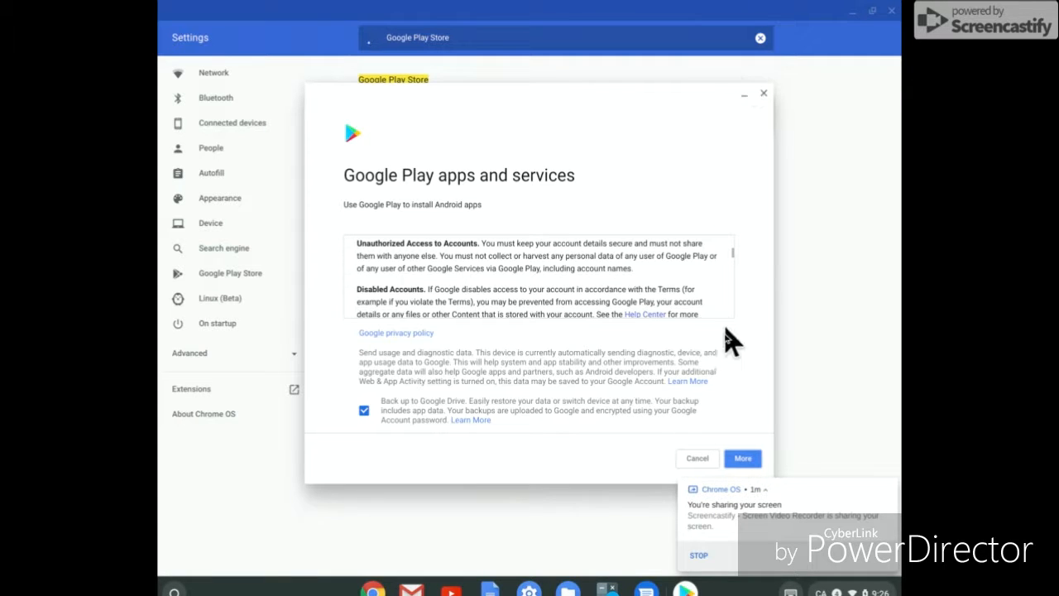
{"action": "left_click", "coordinate": [732, 460]}
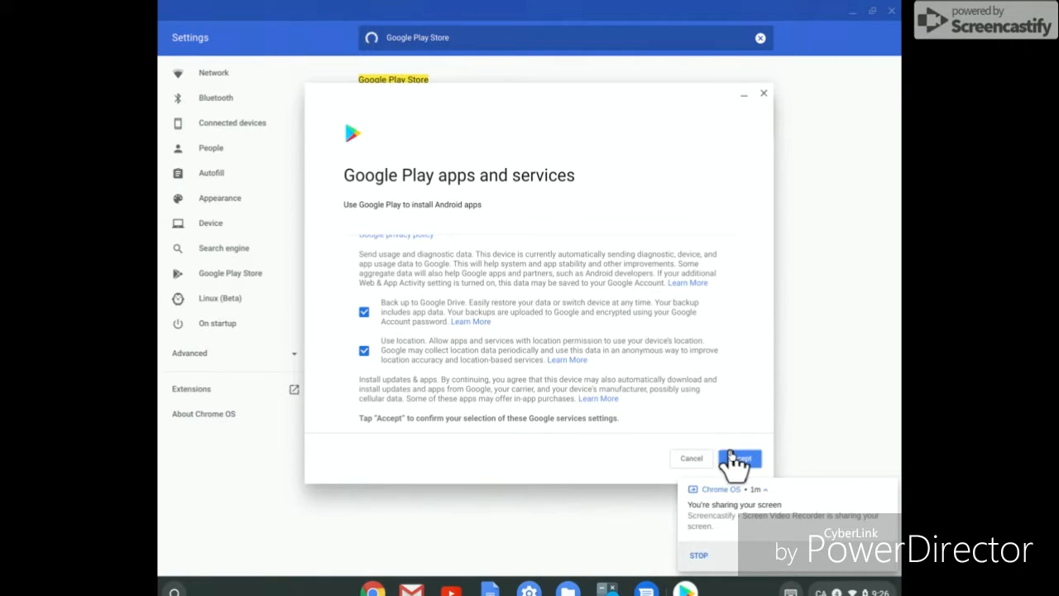
{"action": "left_click", "coordinate": [732, 460]}
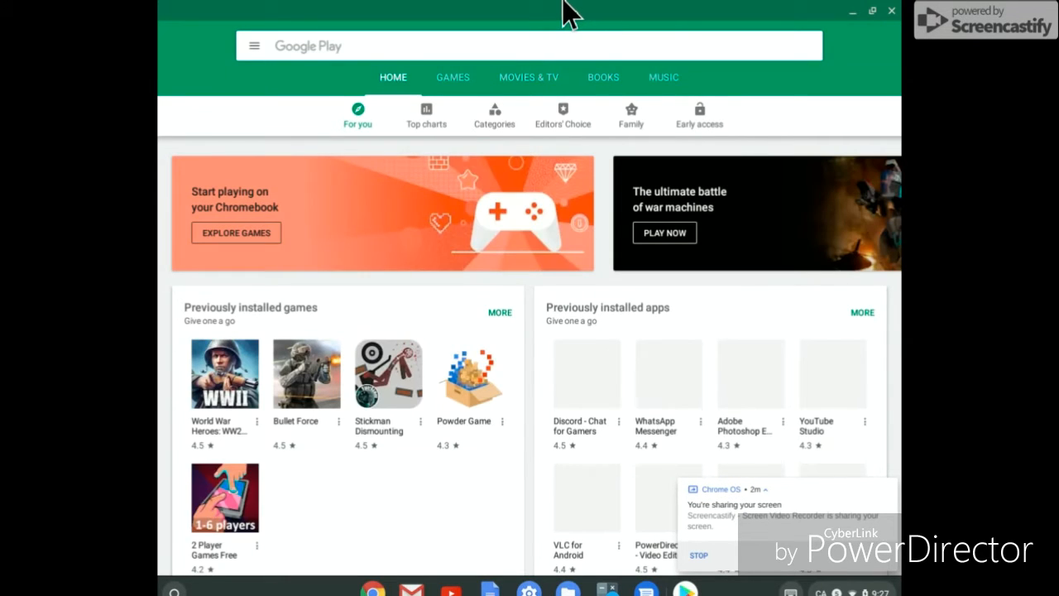
Step: Go to My apps & games from the Play Store menu
{"action": "left_click", "coordinate": [255, 47]}
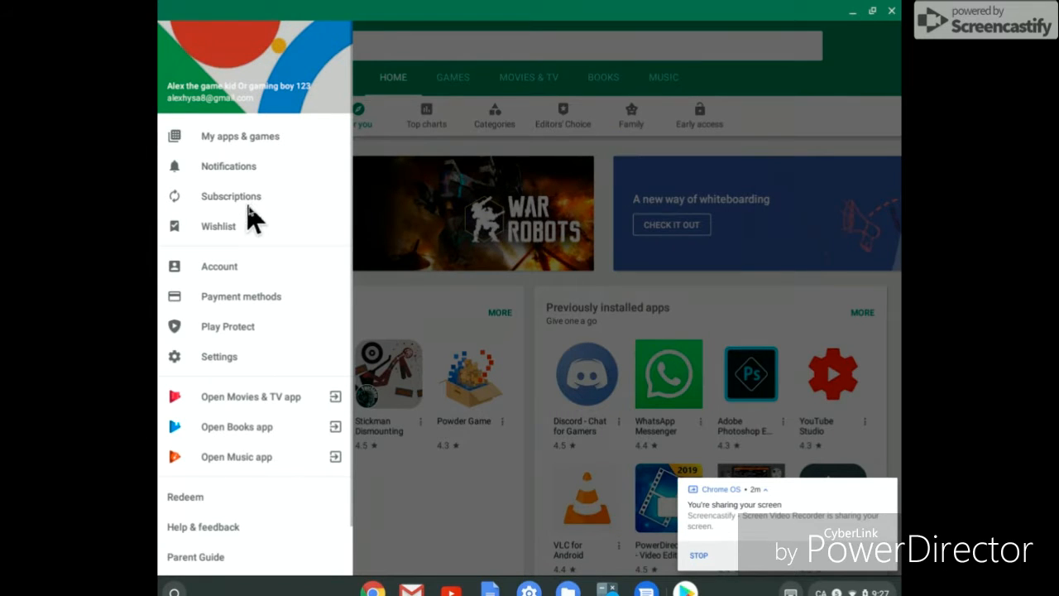
{"action": "left_click", "coordinate": [286, 137]}
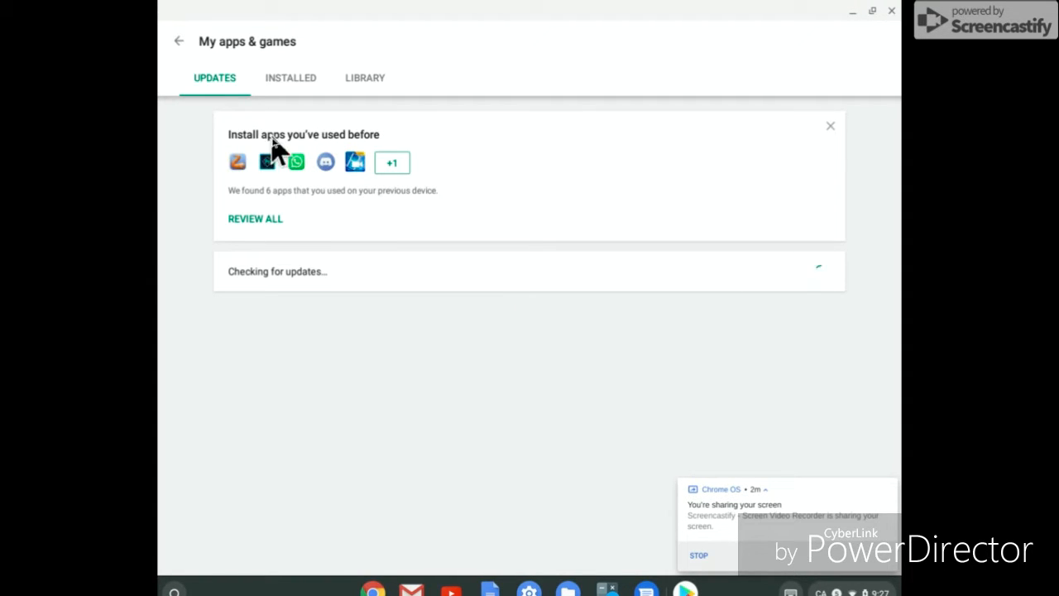
Step: Review all previously used apps and install Discord, PowerDirector and VLC for Android
{"action": "left_click", "coordinate": [267, 221]}
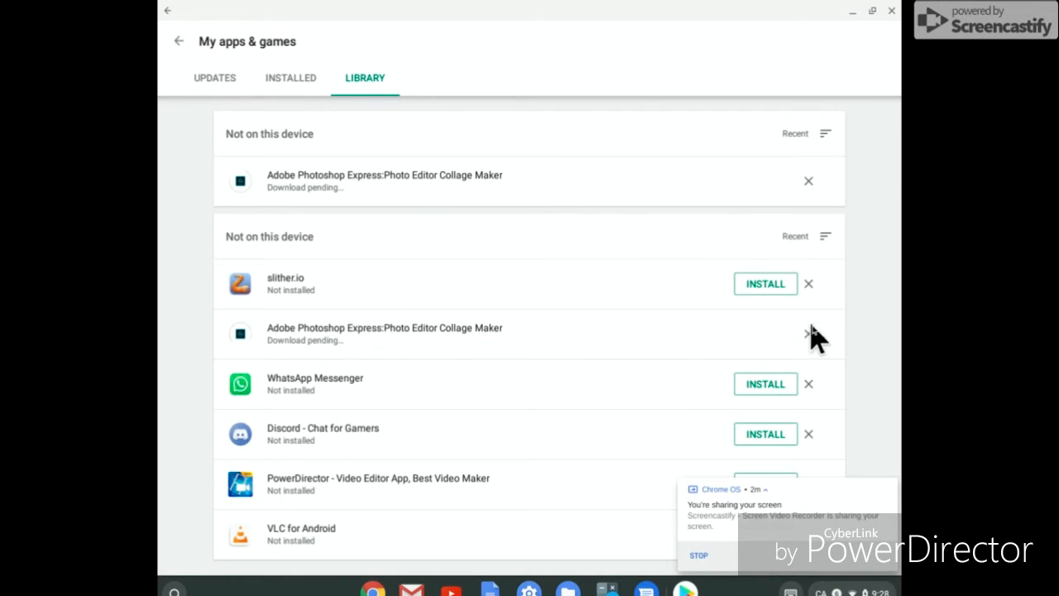
{"action": "left_click", "coordinate": [778, 438]}
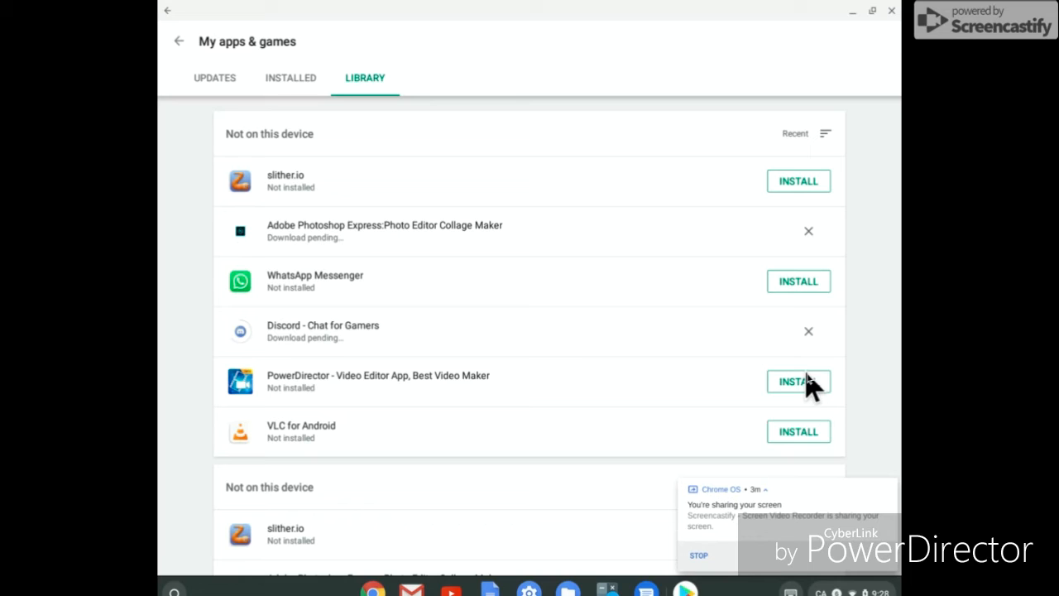
{"action": "left_click", "coordinate": [810, 434]}
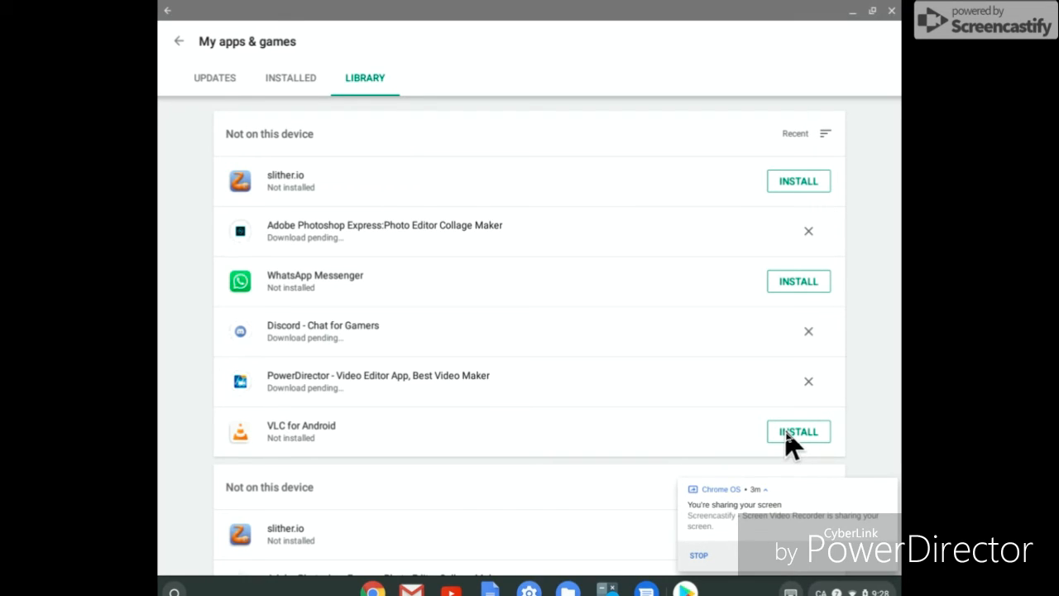
{"action": "left_click", "coordinate": [786, 435]}
{"action": "left_click", "coordinate": [794, 436]}
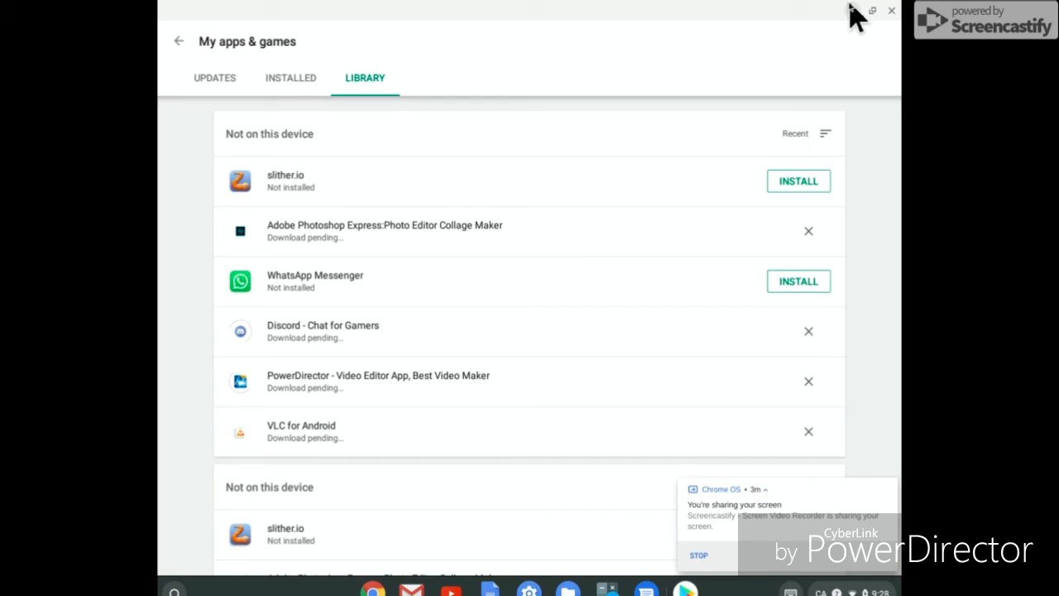
Step: Minimise the Play Store window and close Settings, leaving Chrome's New Tab page
{"action": "left_click", "coordinate": [853, 12]}
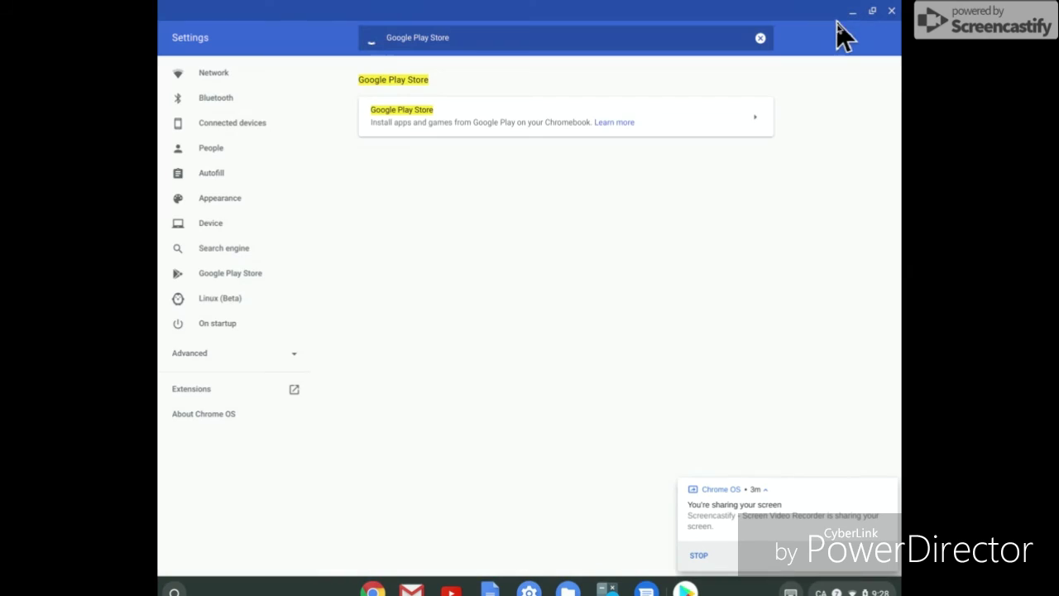
{"action": "left_click", "coordinate": [891, 11]}
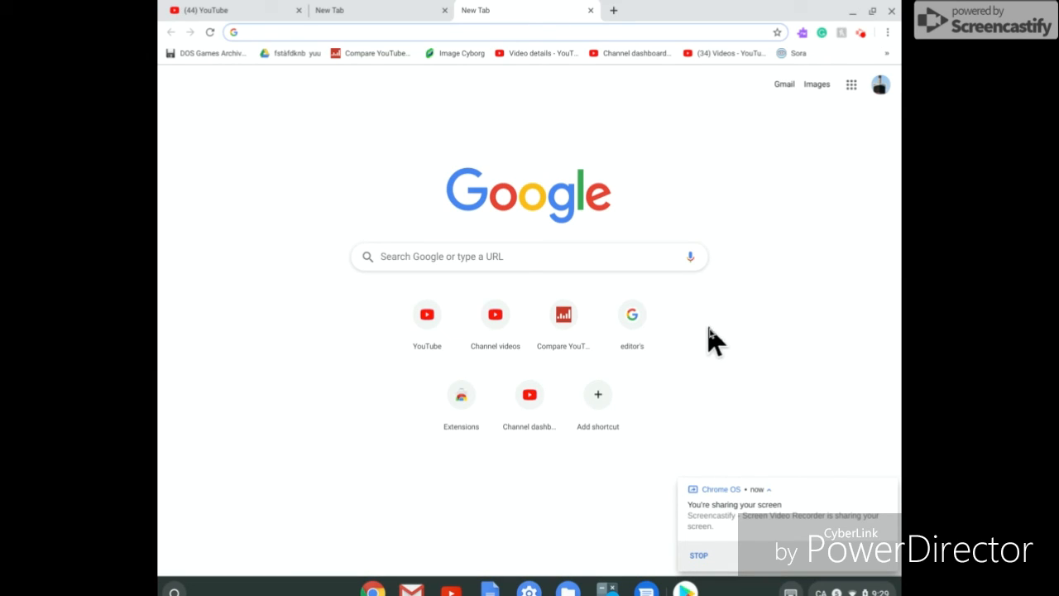